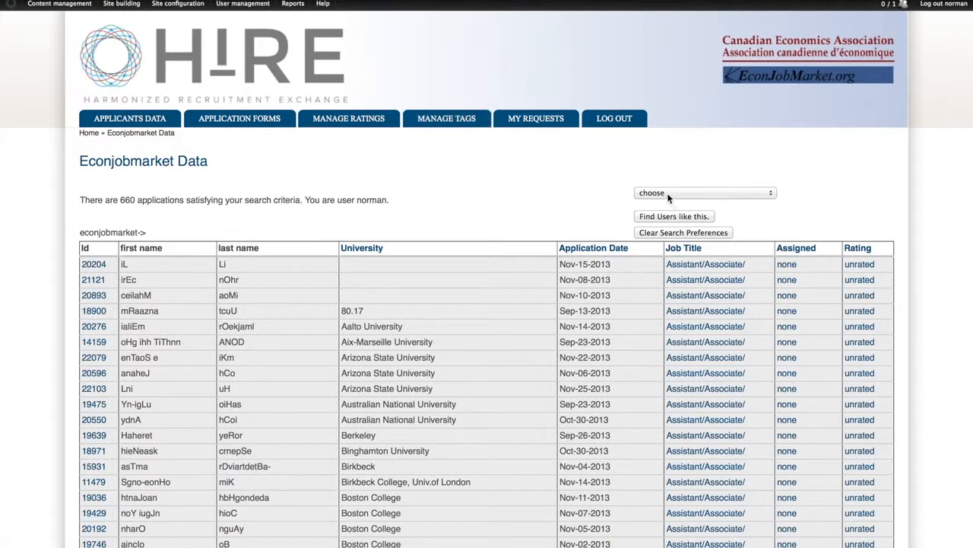
Step: Open the rating page of the University of Important Thoughts candidate from the pending review requests
{"action": "left_click", "coordinate": [537, 120]}
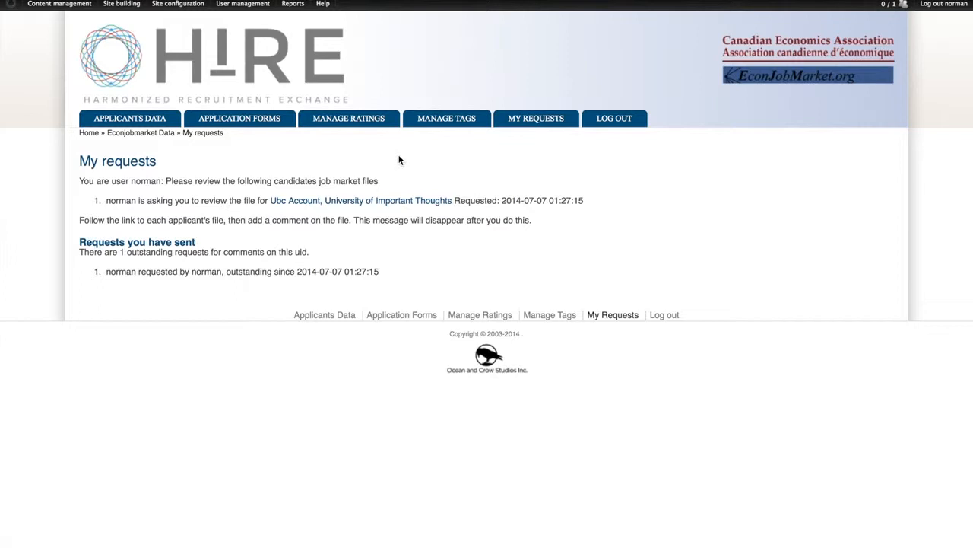
{"action": "left_click", "coordinate": [404, 202]}
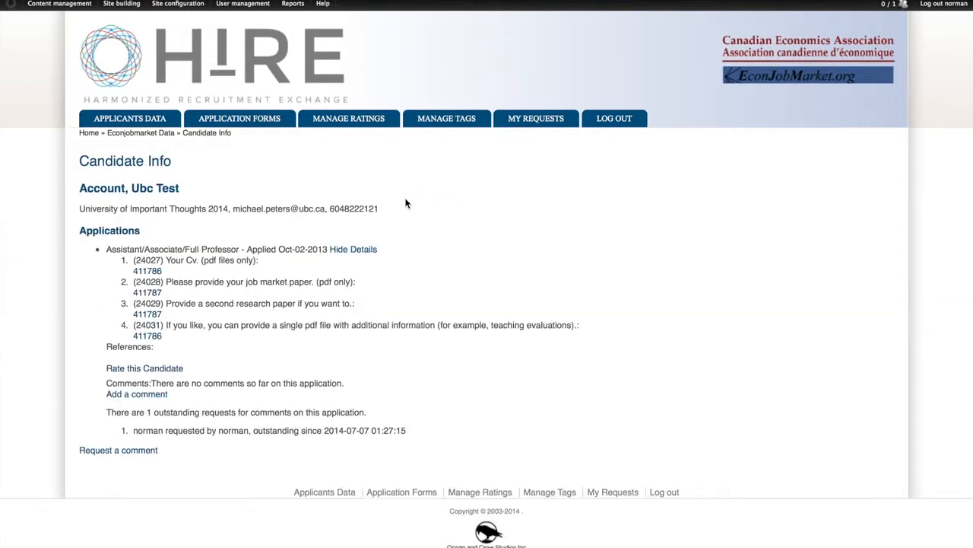
{"action": "left_click", "coordinate": [171, 368]}
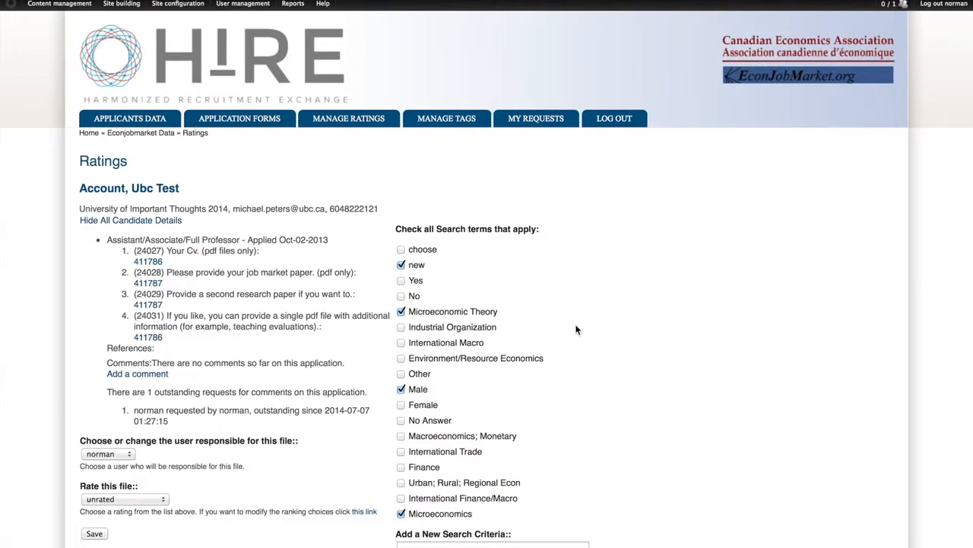
Step: Add a new search criterion named "Multlingula" and save the criteria information
{"action": "scroll", "coordinate": [576, 329], "scroll_direction": "down", "scroll_amount": 5}
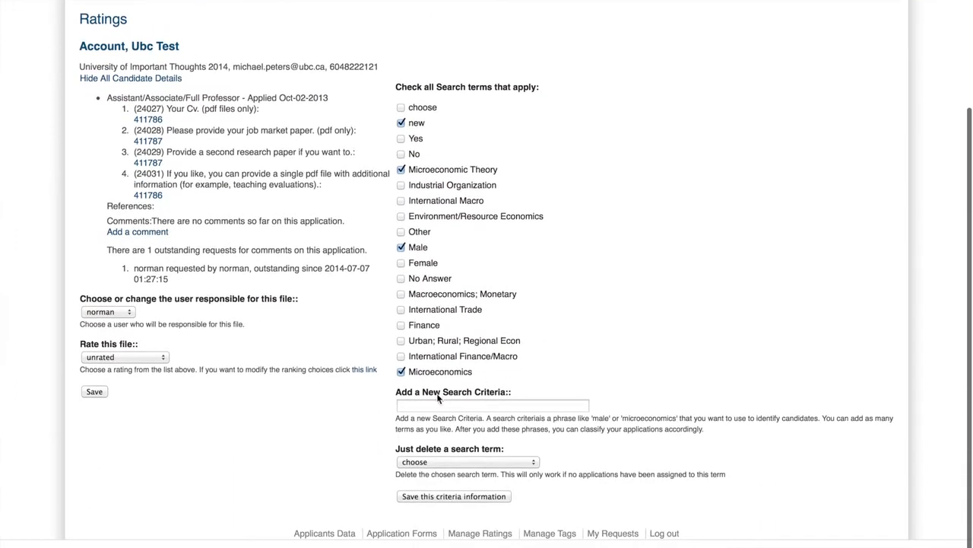
{"action": "left_click", "coordinate": [501, 403]}
{"action": "type", "text": "Multli"}
{"action": "key", "text": "BackSpace"}
{"action": "key", "text": "BackSpace"}
{"action": "type", "text": "ilingula"}
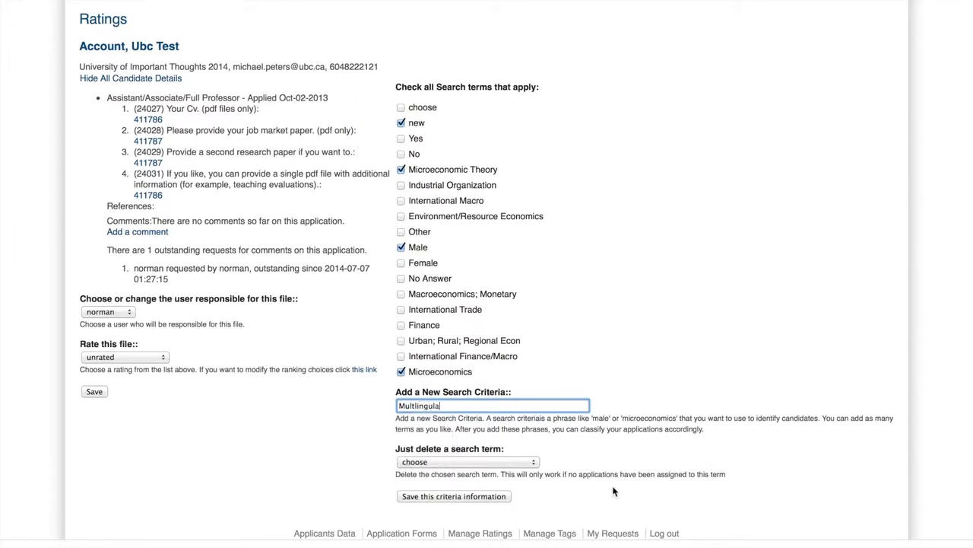
{"action": "left_click", "coordinate": [443, 499]}
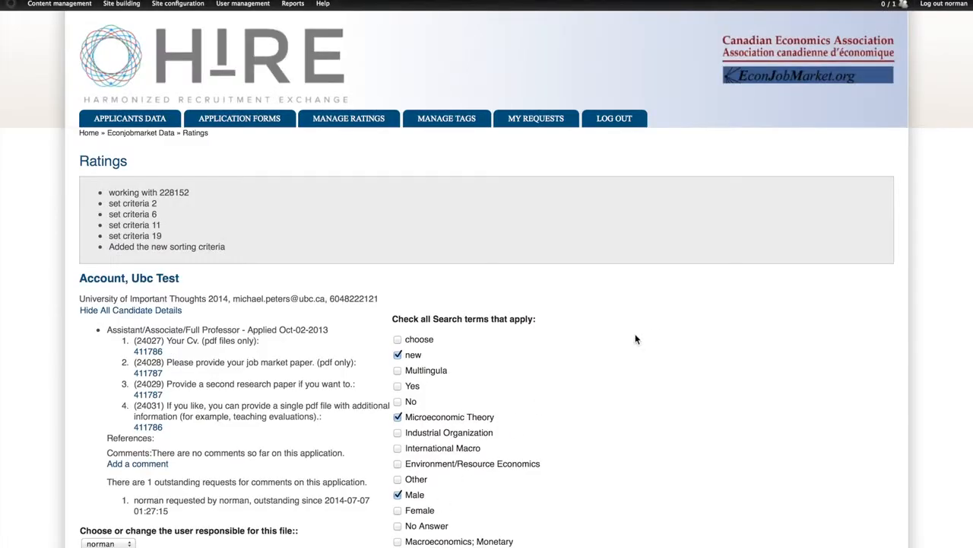
Step: Assign the Multlingula search term to the candidate and save the criteria information
{"action": "scroll", "coordinate": [654, 333], "scroll_direction": "down", "scroll_amount": 2}
{"action": "scroll", "coordinate": [654, 333], "scroll_direction": "down", "scroll_amount": 2}
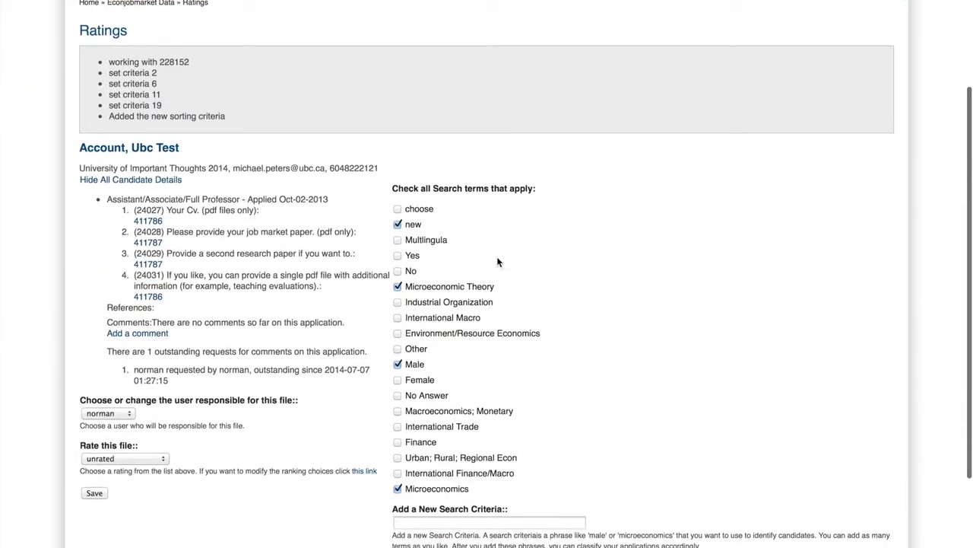
{"action": "left_click", "coordinate": [397, 240]}
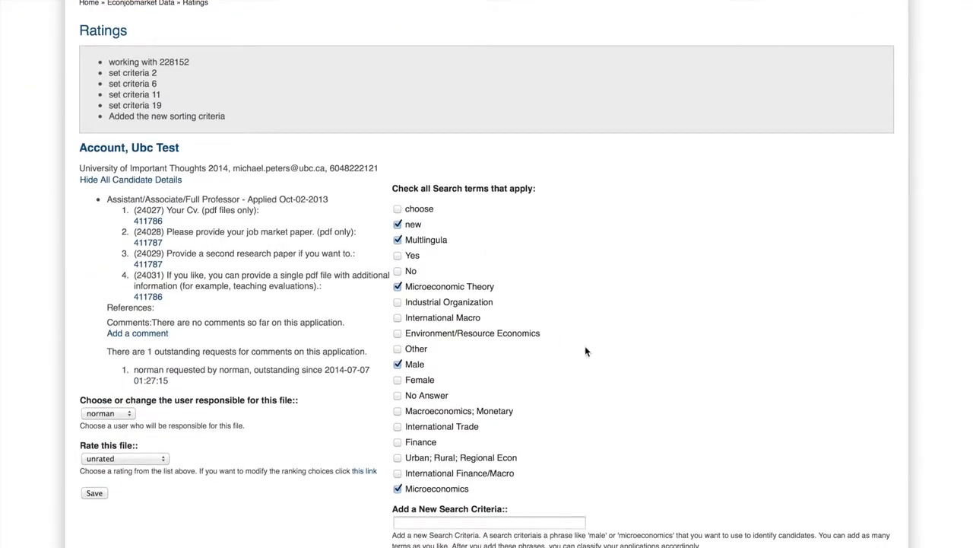
{"action": "scroll", "coordinate": [585, 345], "scroll_direction": "down", "scroll_amount": 3}
{"action": "left_click", "coordinate": [451, 466]}
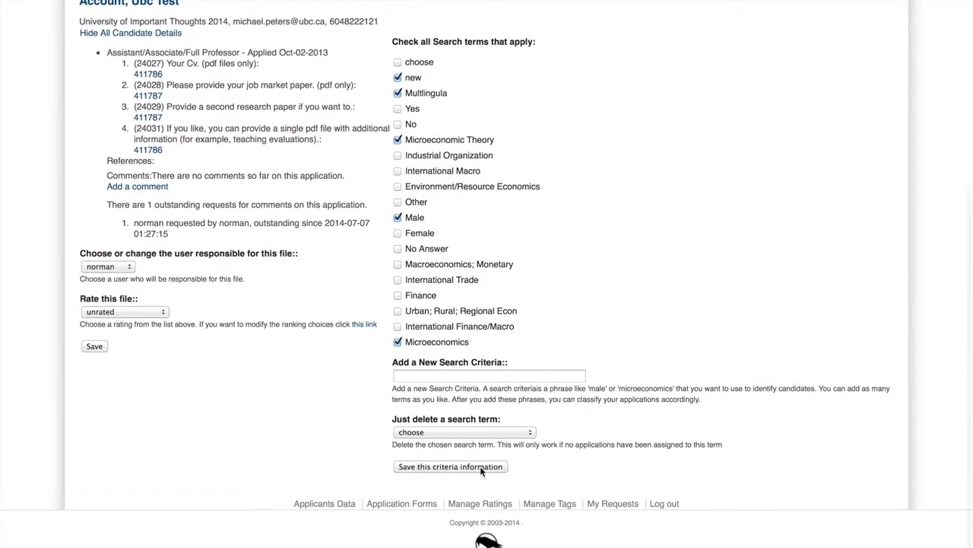
{"action": "scroll", "coordinate": [715, 410], "scroll_direction": "down", "scroll_amount": 3}
{"action": "scroll", "coordinate": [715, 409], "scroll_direction": "down", "scroll_amount": 3}
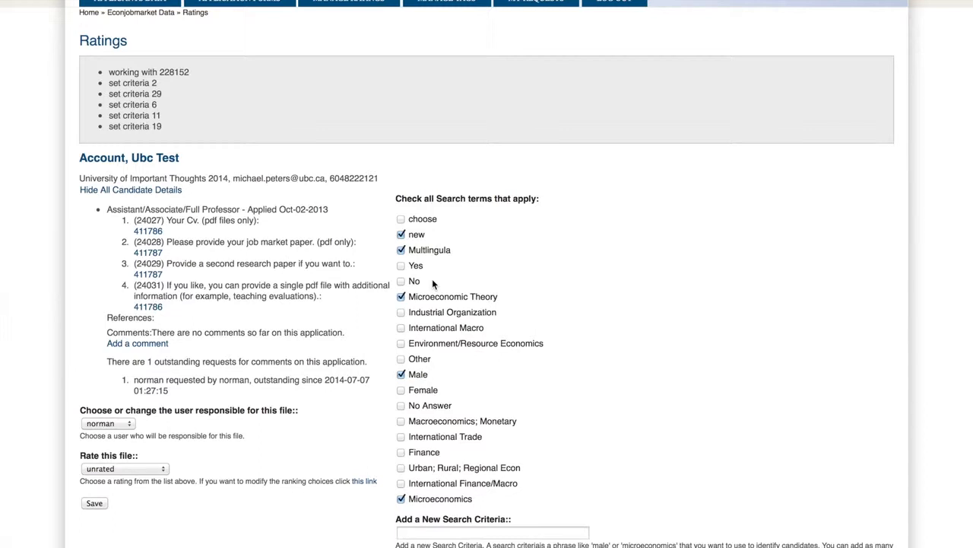
Step: Examine the application form's questions and the tags linked to their answers
{"action": "scroll", "coordinate": [432, 279], "scroll_direction": "up", "scroll_amount": 3}
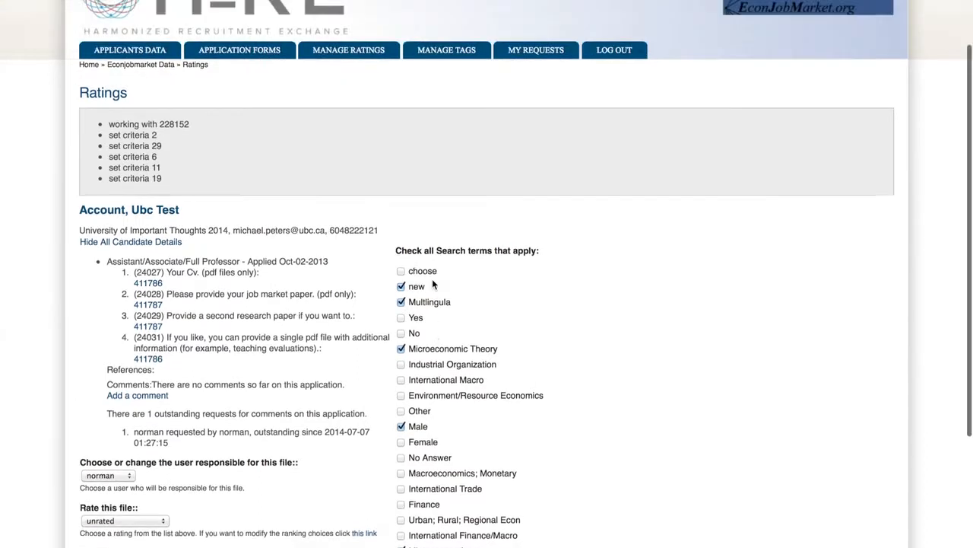
{"action": "left_click", "coordinate": [272, 98]}
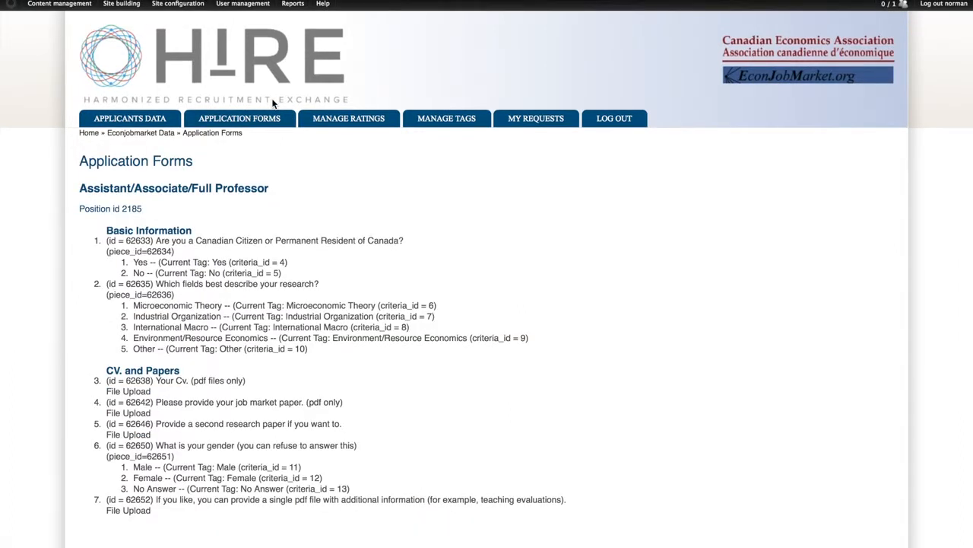
{"action": "scroll", "coordinate": [272, 103], "scroll_direction": "down", "scroll_amount": 2}
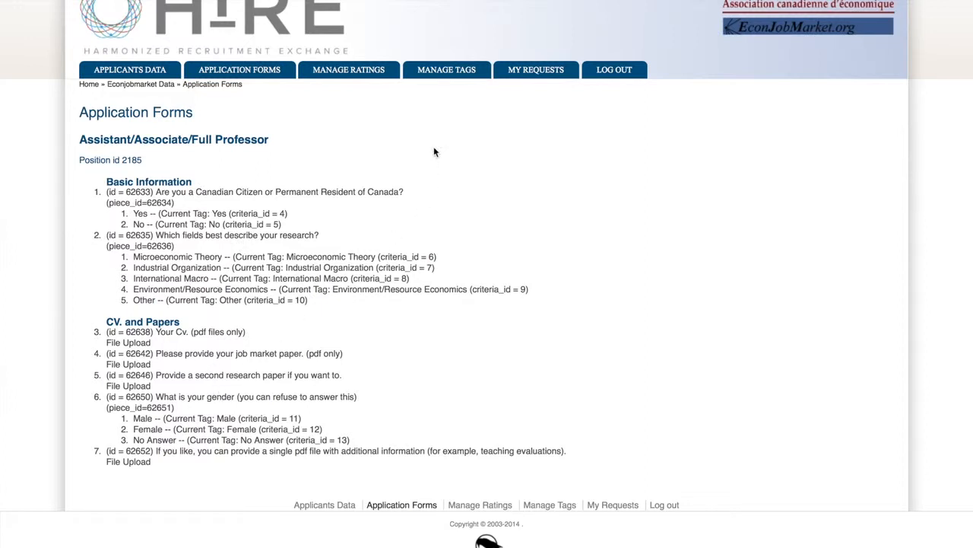
Step: Correct the text of the Multlingula tag to "Multilingual" in the tag list
{"action": "left_click", "coordinate": [447, 70]}
{"action": "scroll", "coordinate": [448, 75], "scroll_direction": "down", "scroll_amount": 2}
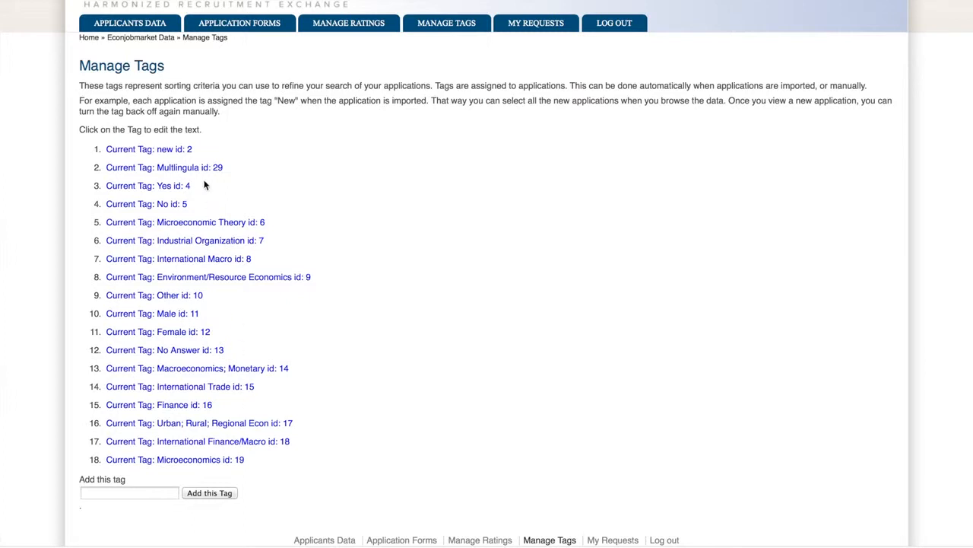
{"action": "left_click", "coordinate": [184, 167]}
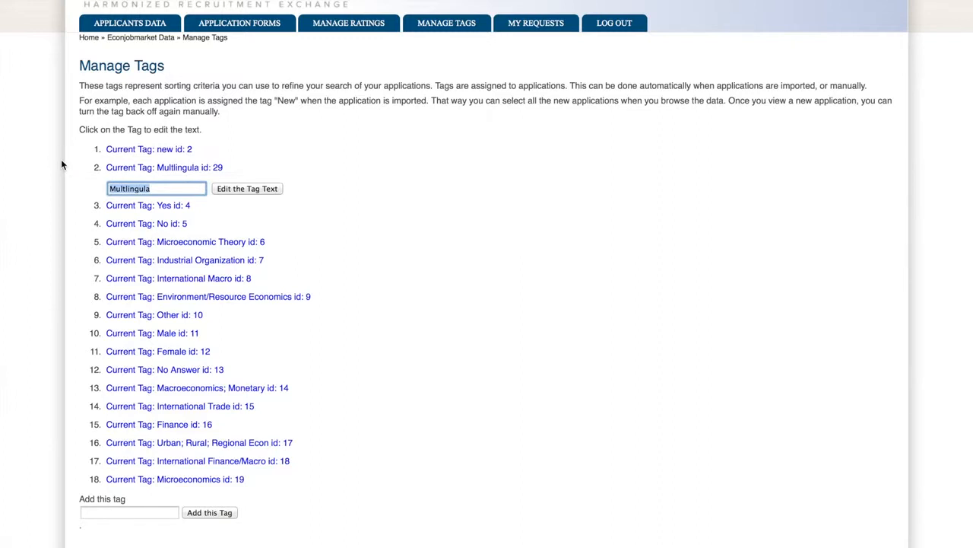
{"action": "type", "text": "Multilingual"}
{"action": "left_click", "coordinate": [261, 189]}
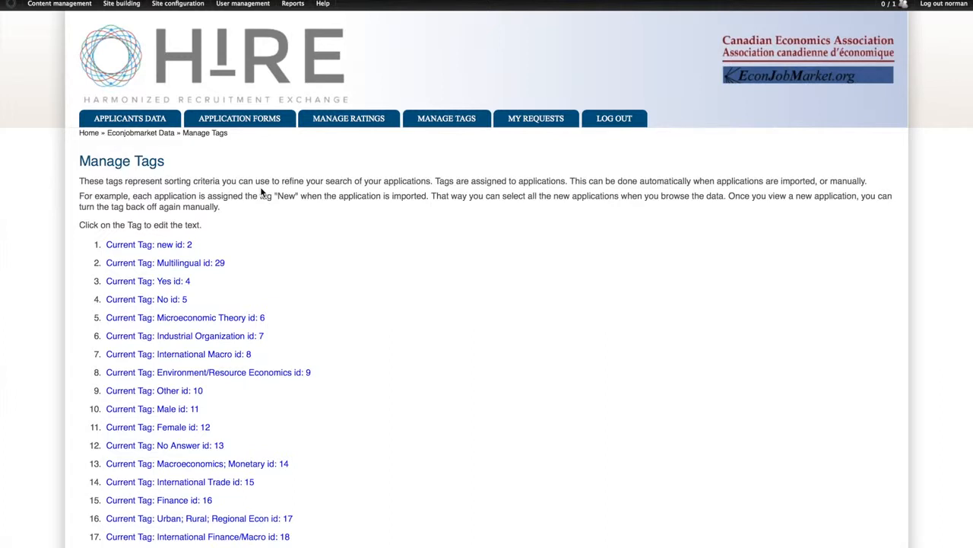
Step: Return to the review requests and reopen the rating page of the University of Important Thoughts candidate
{"action": "left_click", "coordinate": [530, 118]}
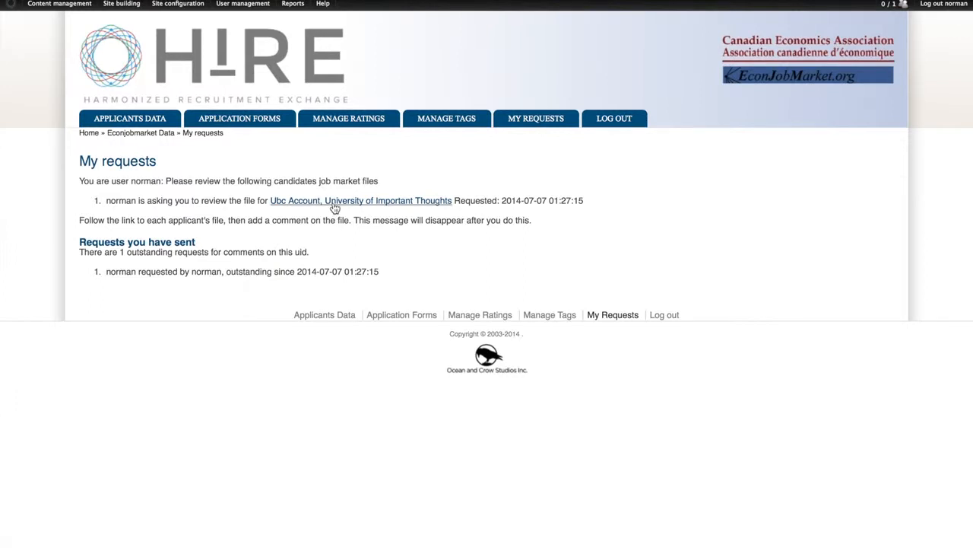
{"action": "left_click", "coordinate": [333, 202]}
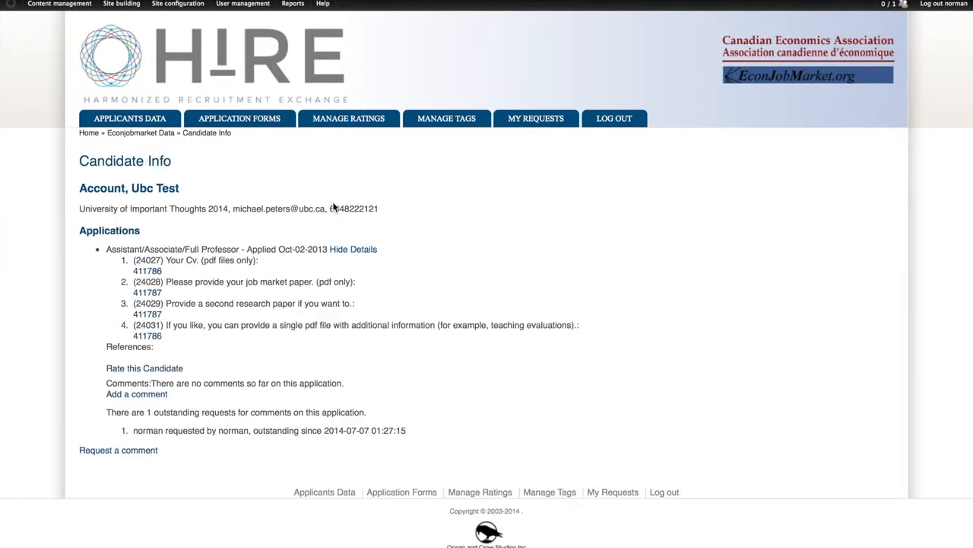
{"action": "left_click", "coordinate": [174, 368]}
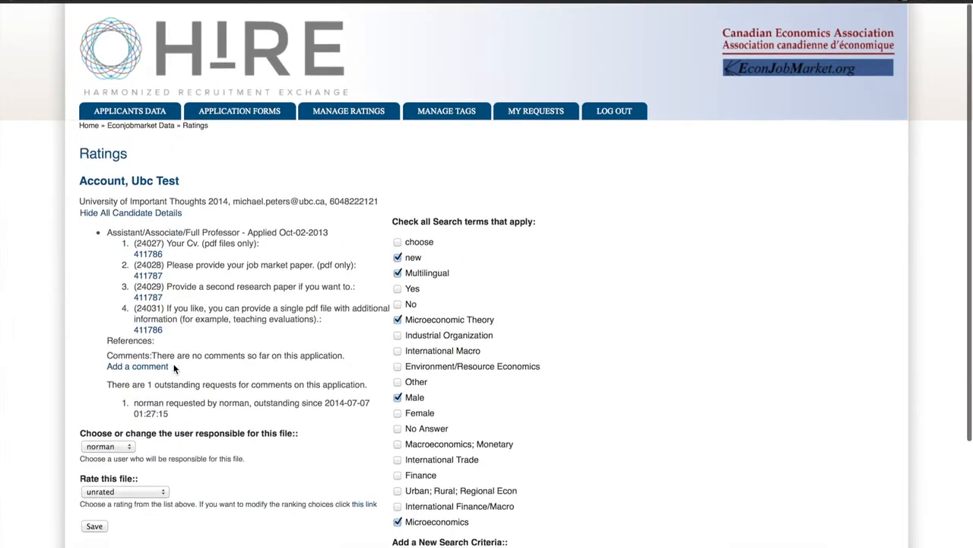
Step: Try to delete the Microeconomic Theory search term, and read the resulting status message
{"action": "scroll", "coordinate": [173, 368], "scroll_direction": "down", "scroll_amount": 3}
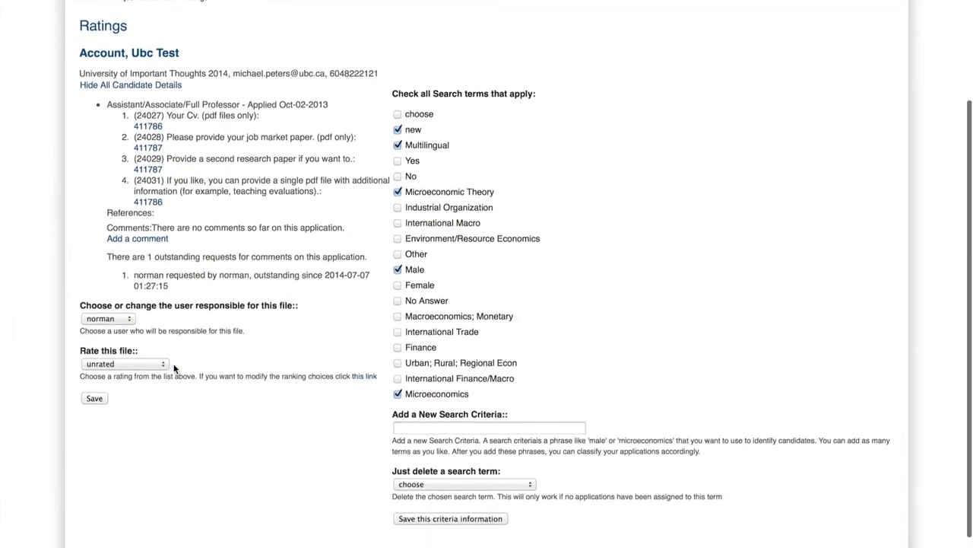
{"action": "left_click", "coordinate": [436, 484]}
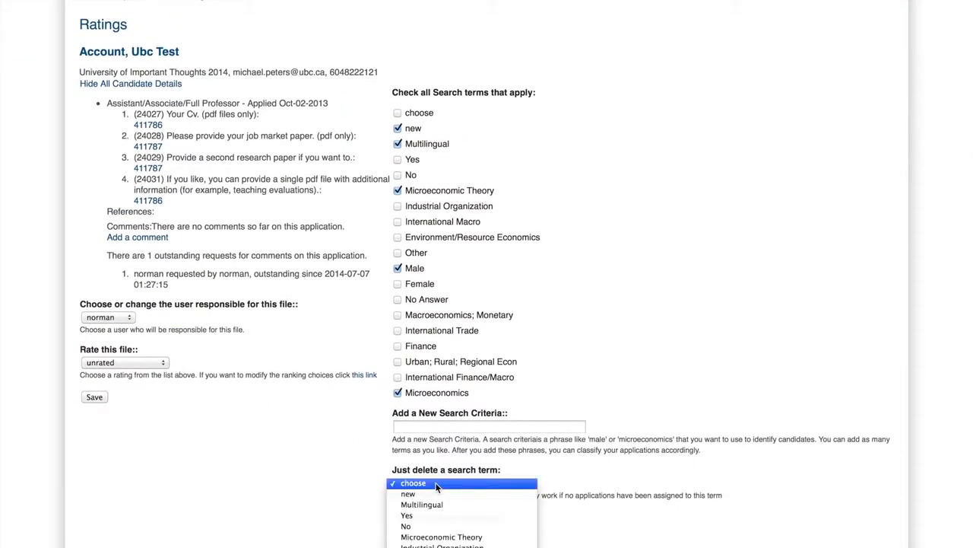
{"action": "left_click", "coordinate": [436, 539]}
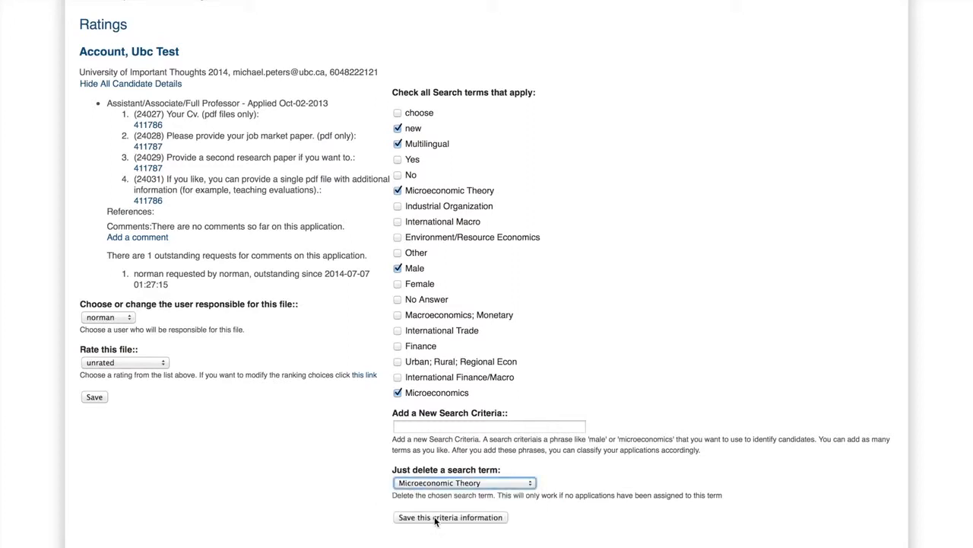
{"action": "left_click", "coordinate": [435, 518]}
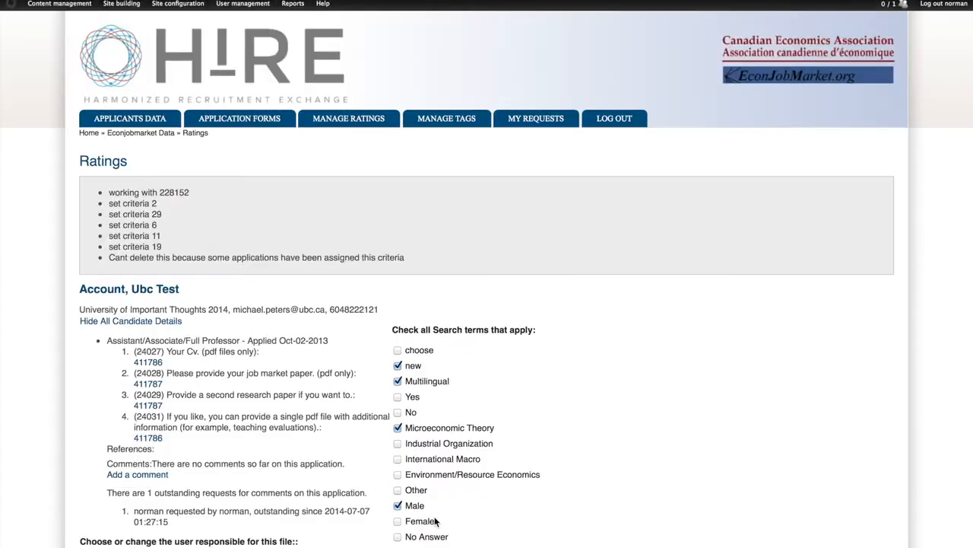
{"action": "scroll", "coordinate": [437, 521], "scroll_direction": "down", "scroll_amount": 3}
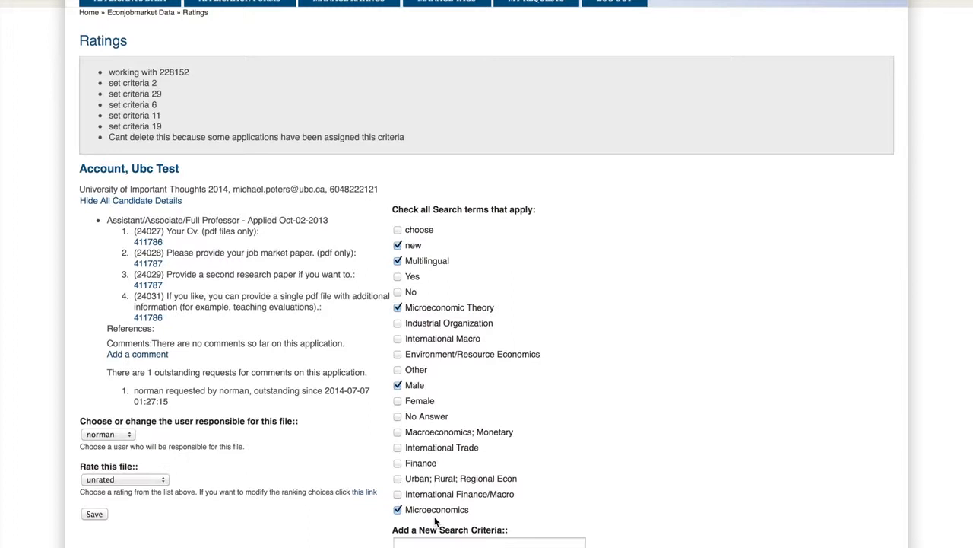
{"action": "left_click_drag", "start_coordinate": [406, 137], "coordinate": [100, 136]}
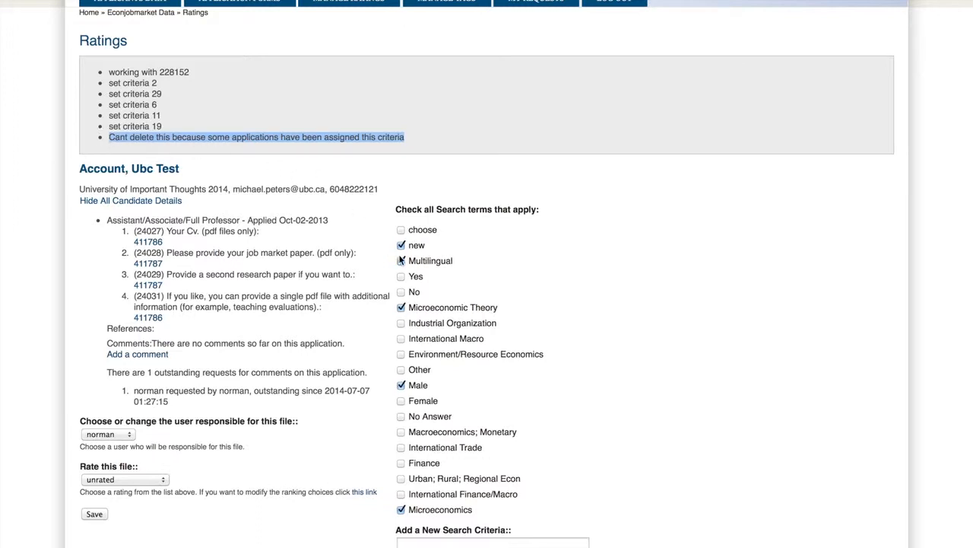
Step: Delete the Multilingual search term, save the criteria information, and check the status message
{"action": "scroll", "coordinate": [427, 263], "scroll_direction": "down", "scroll_amount": 5}
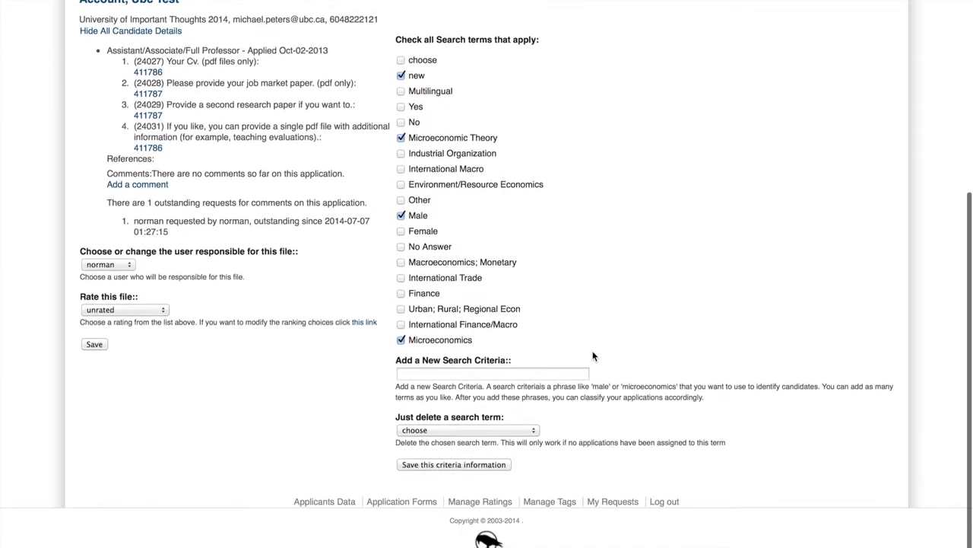
{"action": "left_click", "coordinate": [505, 435]}
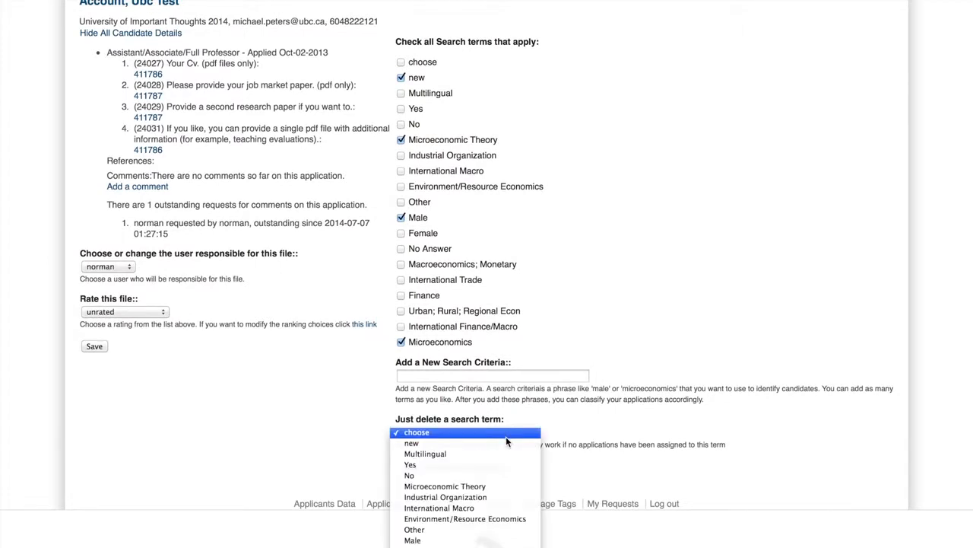
{"action": "left_click", "coordinate": [504, 453]}
{"action": "left_click", "coordinate": [499, 467]}
{"action": "left_click_drag", "start_coordinate": [202, 248], "coordinate": [110, 248]}
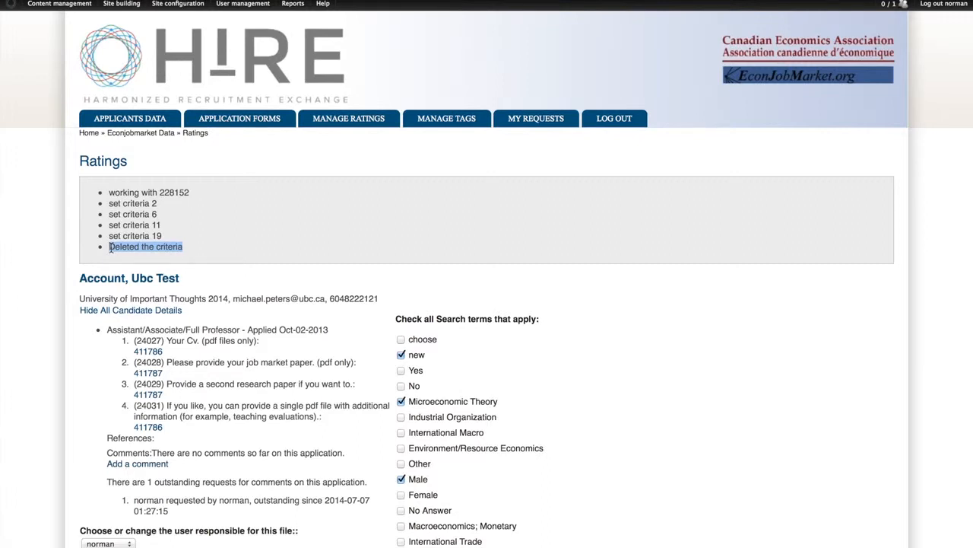
Step: View the list of manageable ratings, and reopen the requested candidate's rating page from the review requests
{"action": "left_click", "coordinate": [374, 121]}
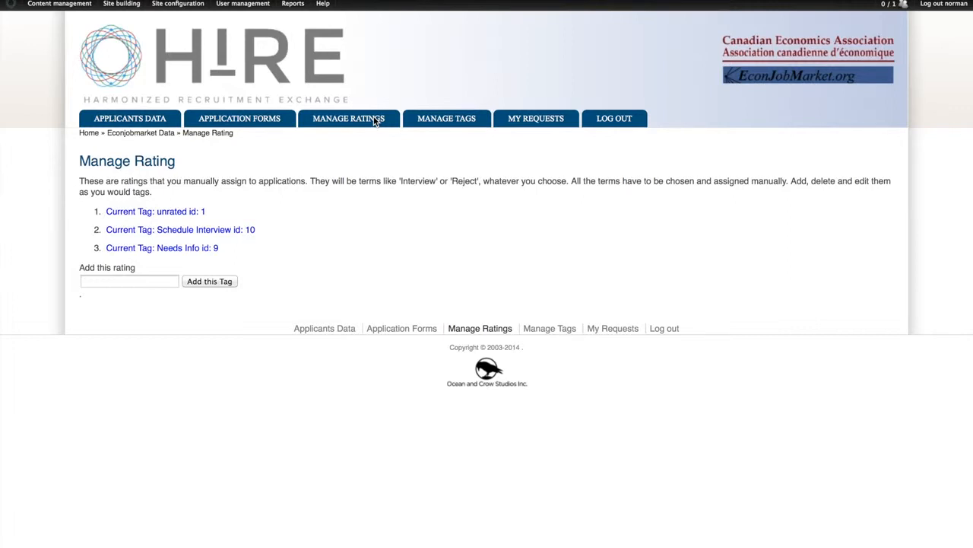
{"action": "left_click", "coordinate": [560, 117]}
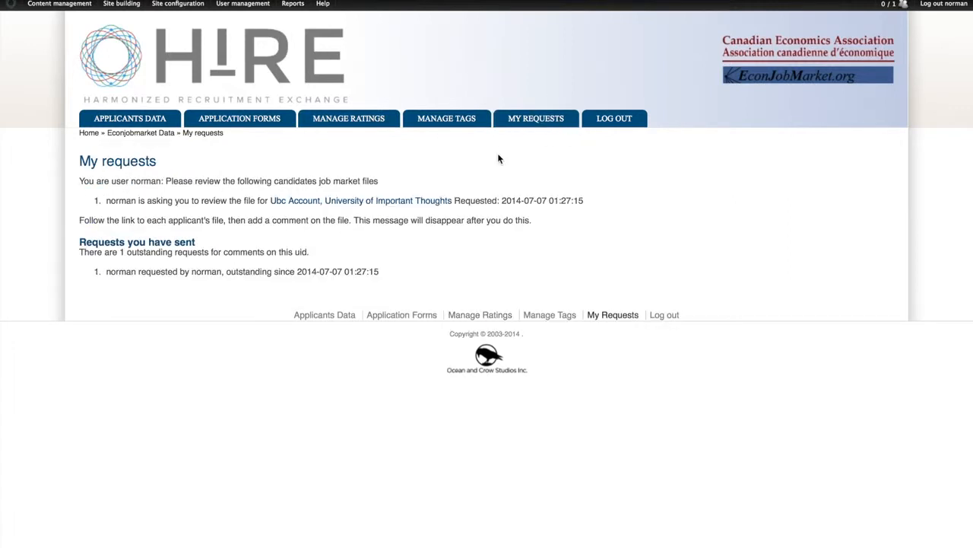
{"action": "left_click", "coordinate": [357, 202]}
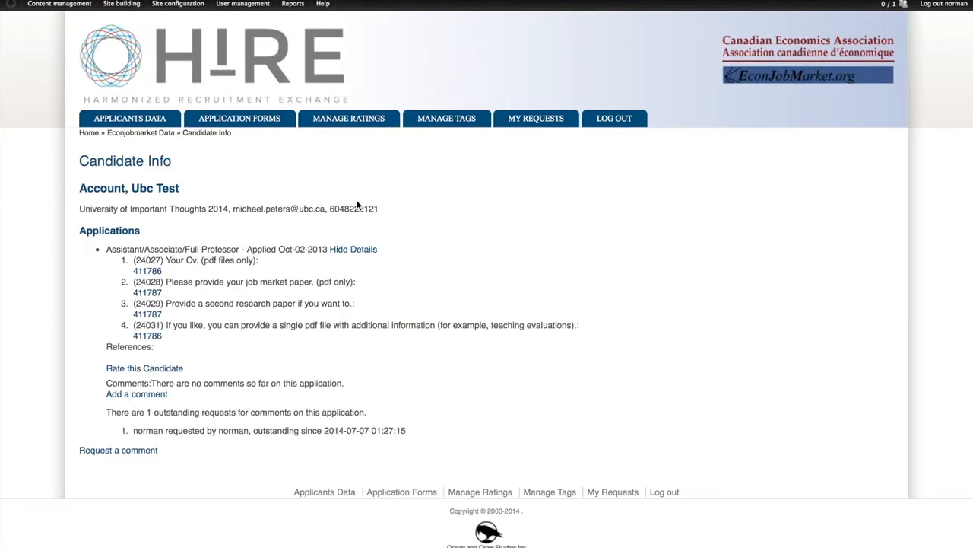
{"action": "left_click", "coordinate": [174, 370]}
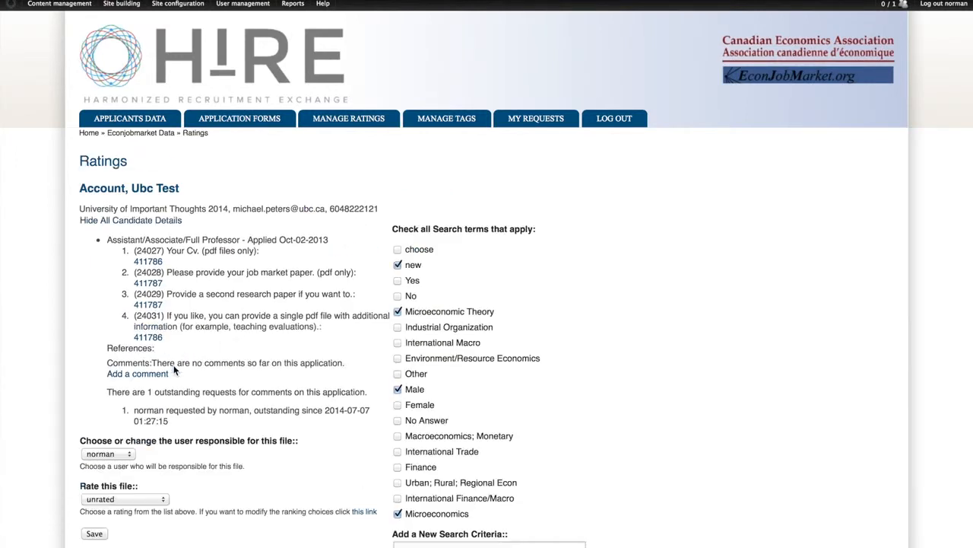
Step: Check the rating choices available for the candidate's file, and open the form for modifying those choices
{"action": "left_click", "coordinate": [146, 500]}
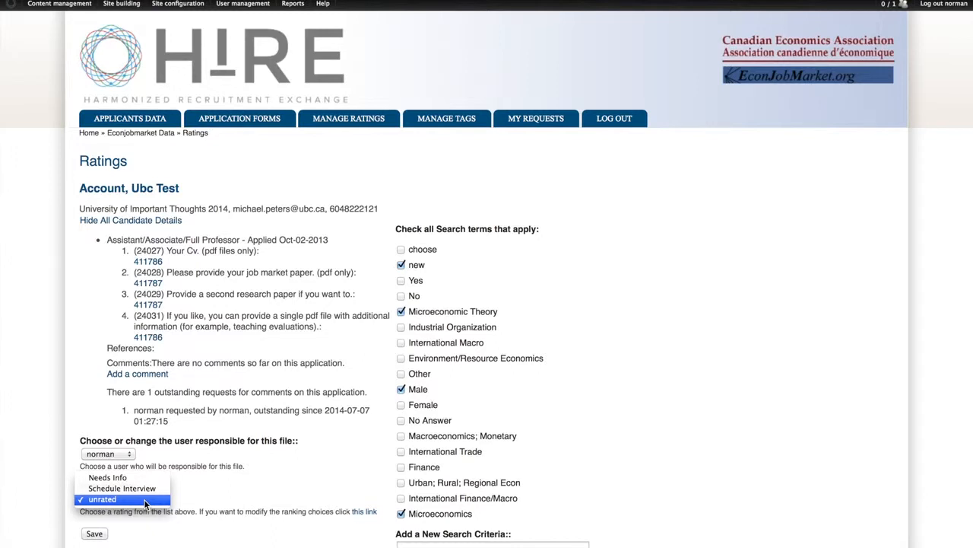
{"action": "left_click", "coordinate": [228, 480]}
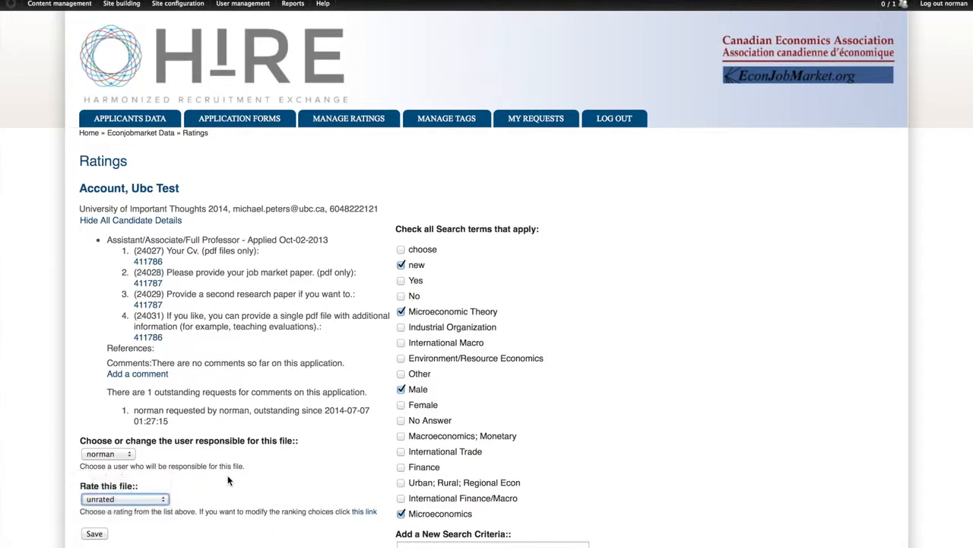
{"action": "left_click", "coordinate": [370, 512]}
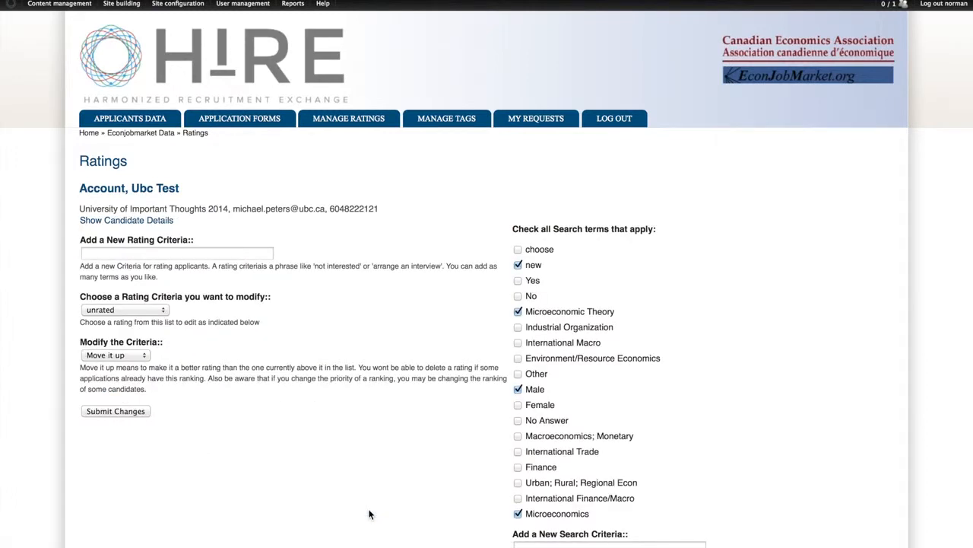
Step: Add a new rating criterion named Declined and submit the changes
{"action": "left_click", "coordinate": [222, 251]}
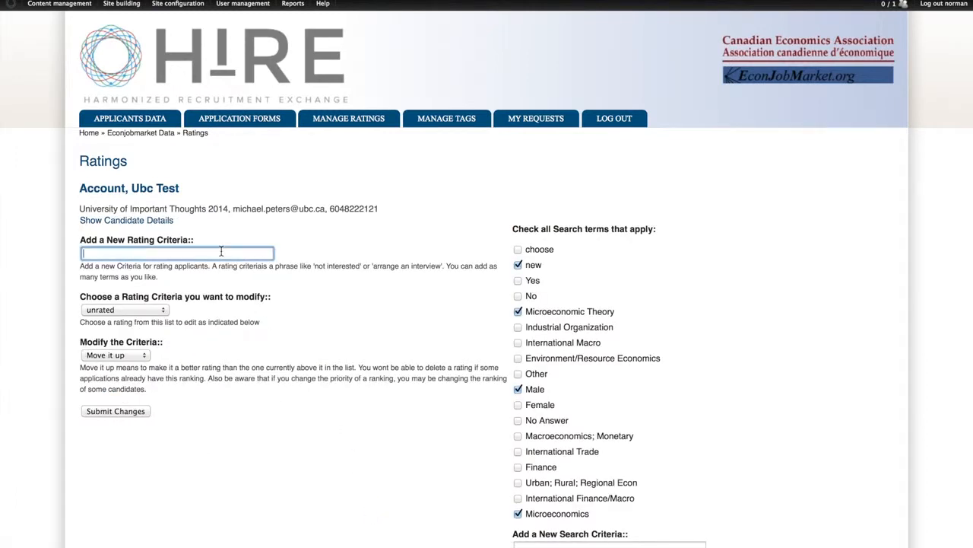
{"action": "type", "text": "Declined"}
{"action": "left_click", "coordinate": [124, 411]}
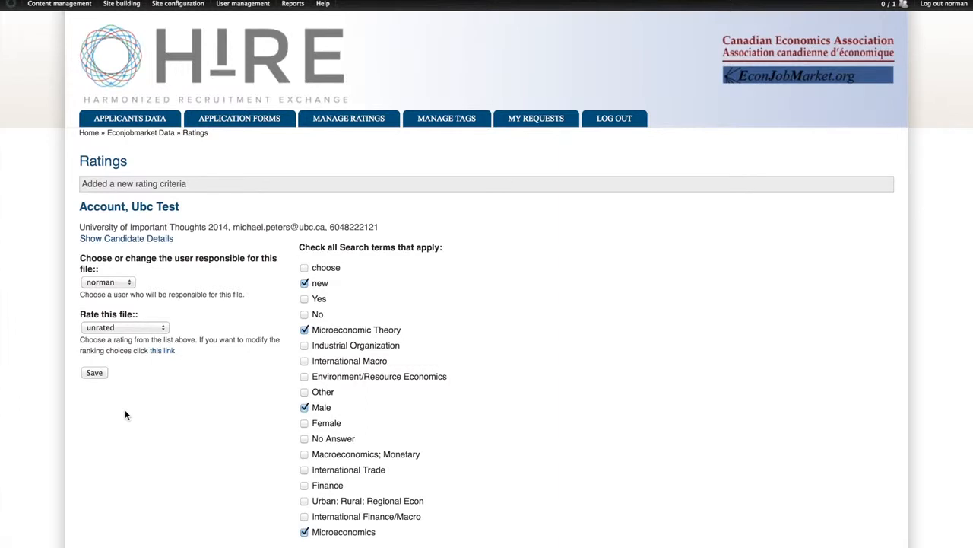
Step: Rate the candidate's file as Declined and save the rating
{"action": "left_click", "coordinate": [153, 327]}
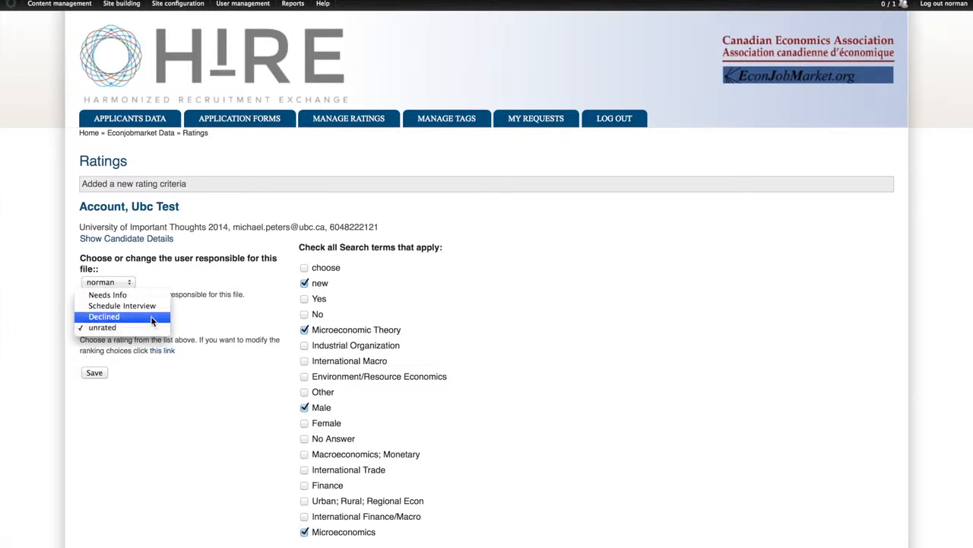
{"action": "left_click", "coordinate": [152, 318]}
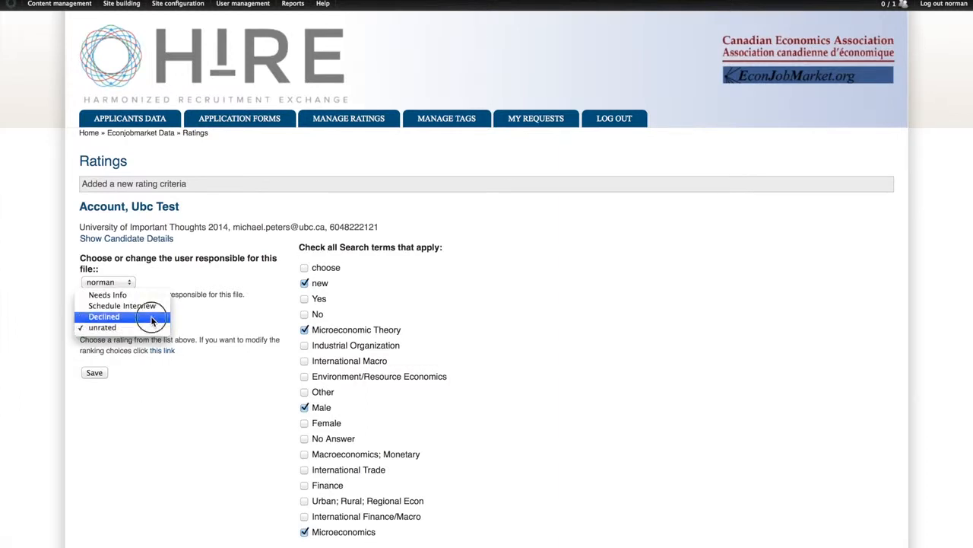
{"action": "left_click", "coordinate": [95, 372]}
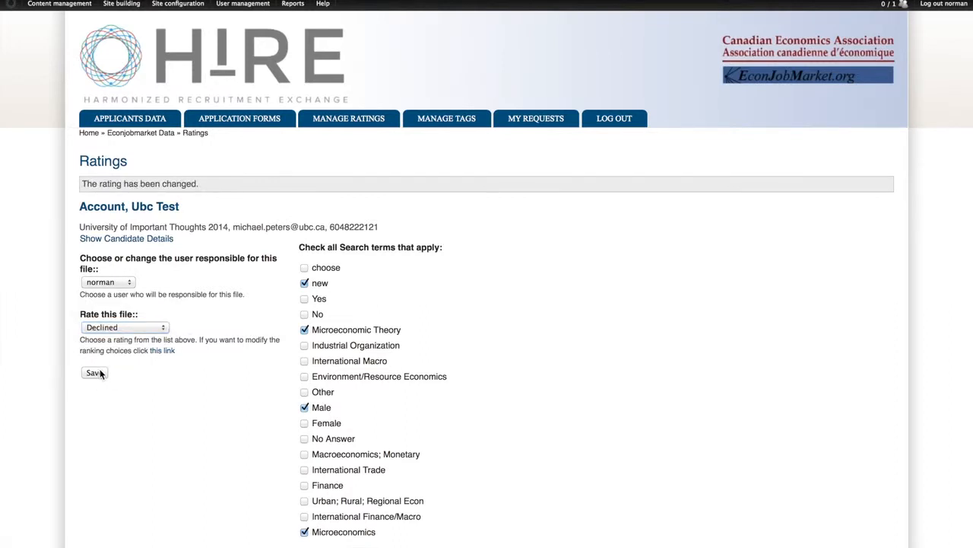
Step: Try to delete the Declined rating from the rating choices, and read the resulting status message
{"action": "left_click", "coordinate": [167, 351]}
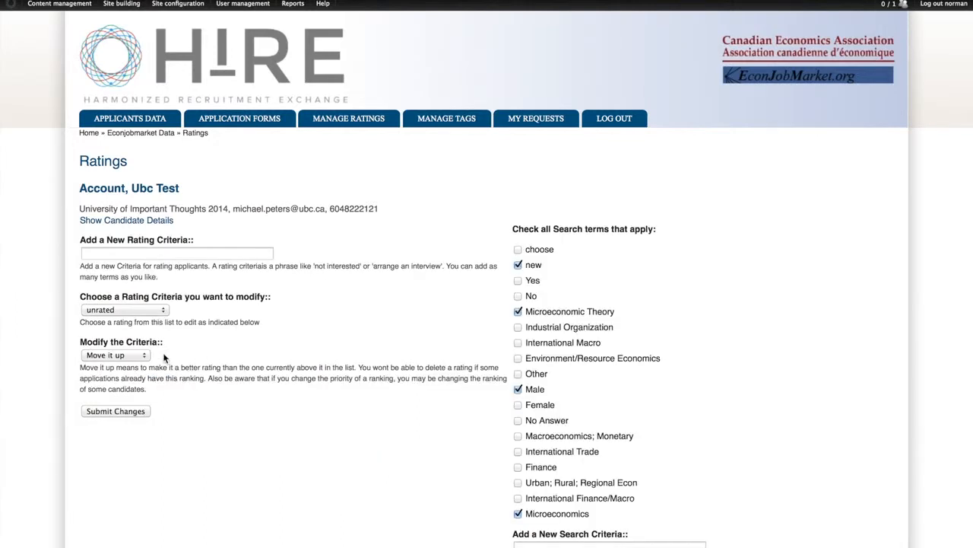
{"action": "left_click", "coordinate": [150, 311]}
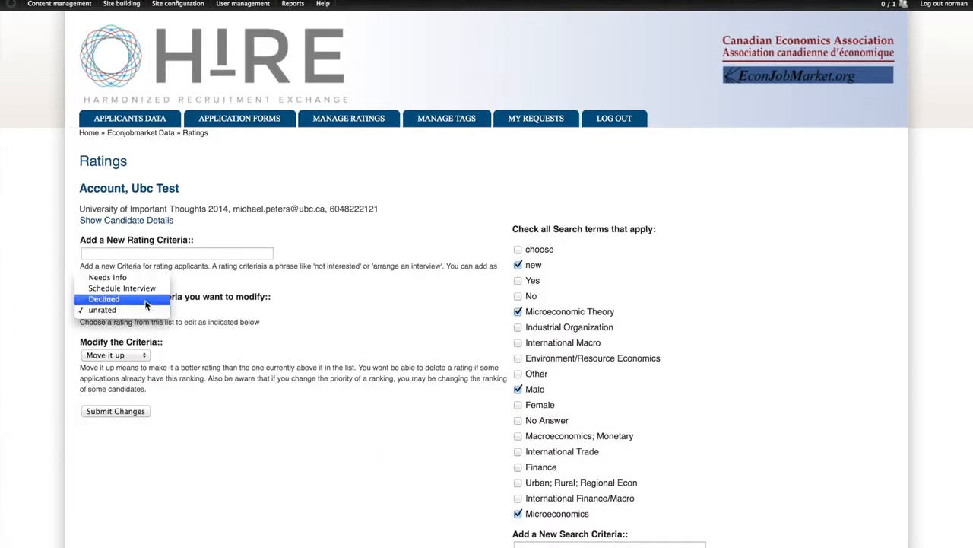
{"action": "left_click", "coordinate": [147, 301]}
{"action": "left_click", "coordinate": [135, 356]}
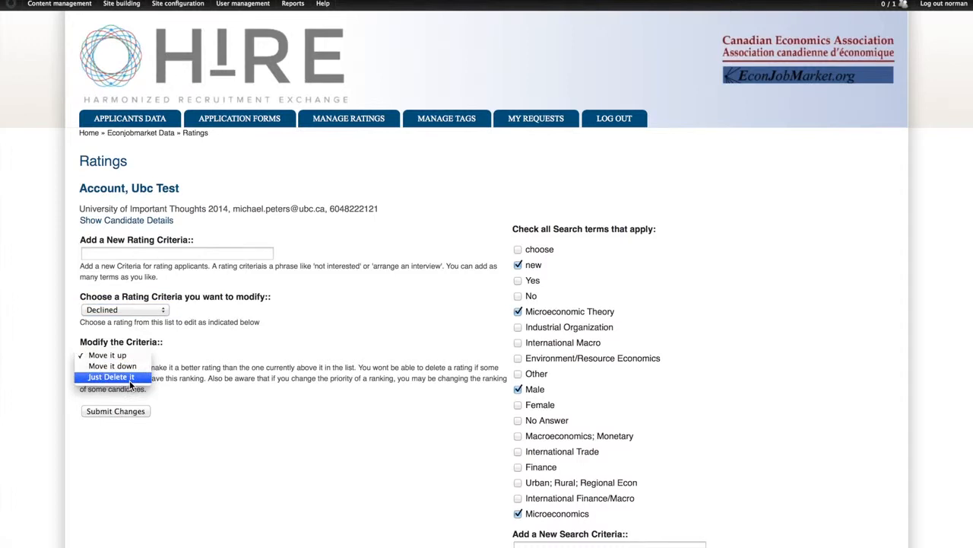
{"action": "left_click", "coordinate": [130, 377]}
{"action": "left_click", "coordinate": [125, 411]}
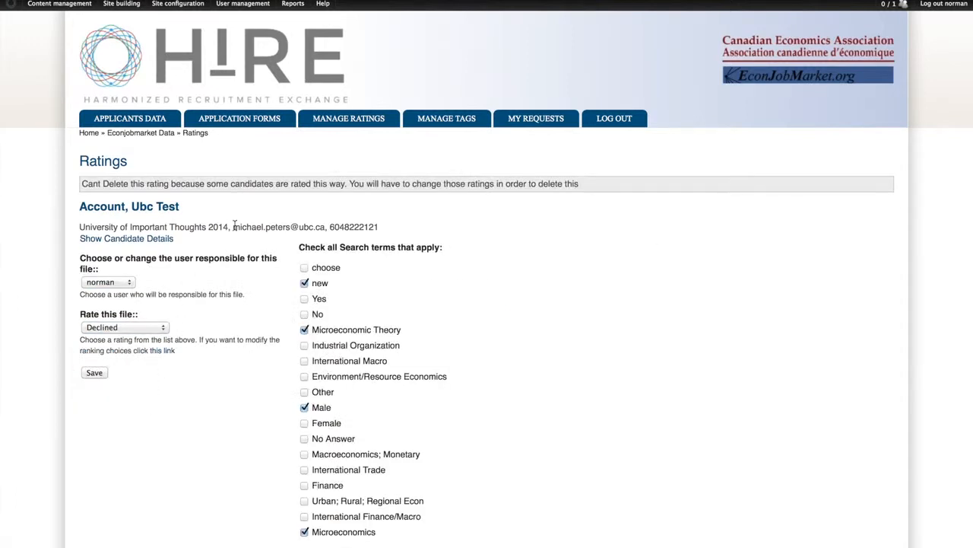
{"action": "left_click_drag", "start_coordinate": [83, 184], "coordinate": [298, 195]}
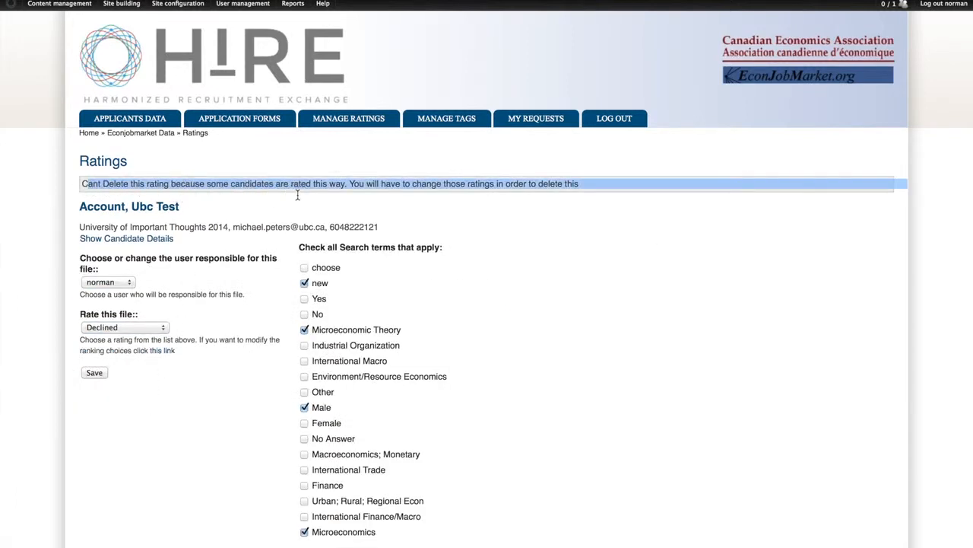
{"action": "left_click", "coordinate": [297, 195]}
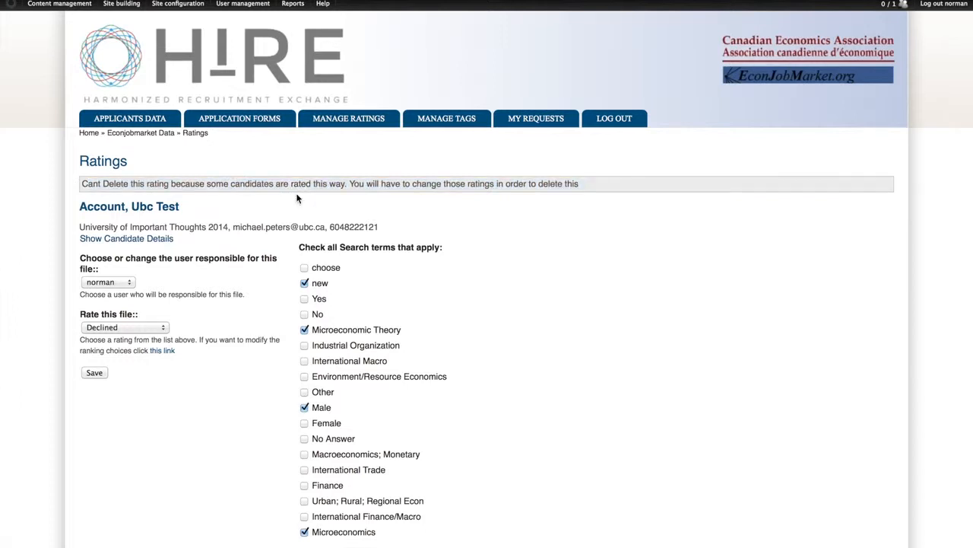
Step: Show the candidate's details and open a new comment form for the application
{"action": "scroll", "coordinate": [358, 196], "scroll_direction": "down", "scroll_amount": 2}
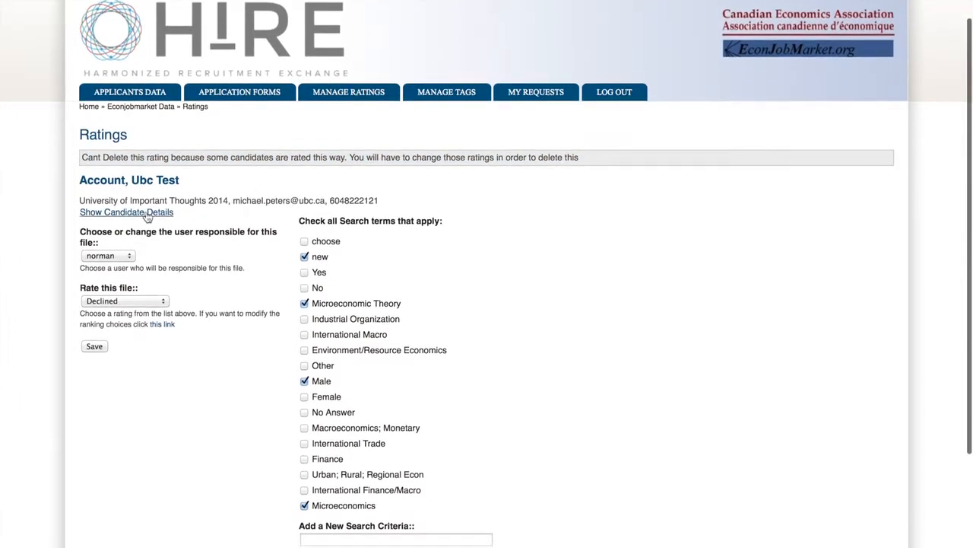
{"action": "left_click", "coordinate": [147, 213]}
{"action": "scroll", "coordinate": [262, 264], "scroll_direction": "down", "scroll_amount": 3}
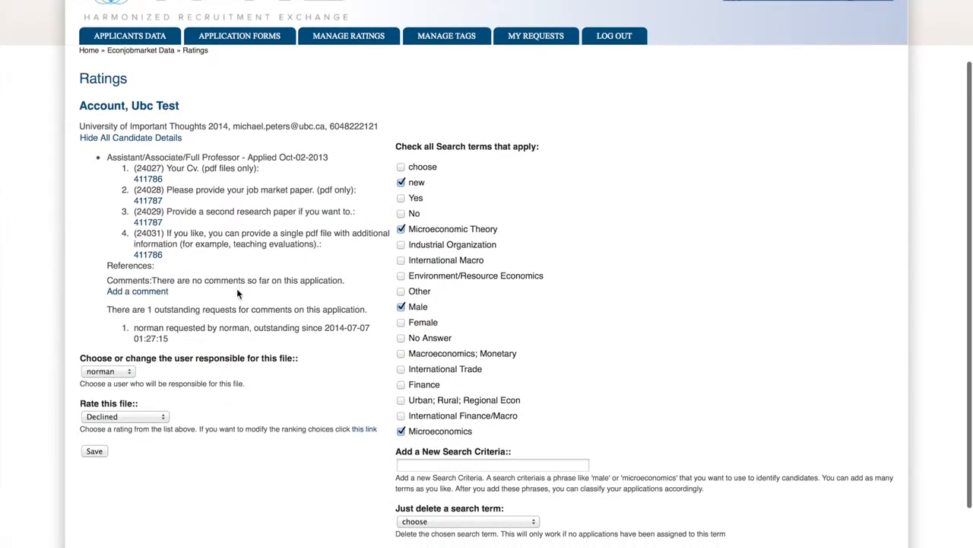
{"action": "left_click", "coordinate": [161, 292]}
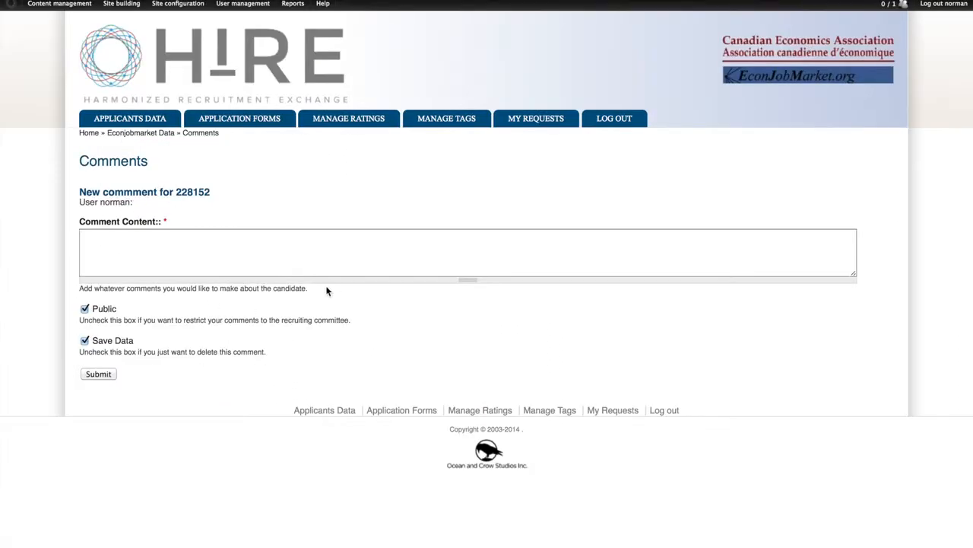
Step: Submit the public comment "Accepted position at University of Phoenix" for the candidate, and check the list of review requests
{"action": "left_click", "coordinate": [319, 252]}
{"action": "type", "text": "Accepted position at University of Phoeni"}
{"action": "key", "text": "BackSpace"}
{"action": "key", "text": "BackSpace"}
{"action": "key", "text": "BackSpace"}
{"action": "type", "text": "oenix"}
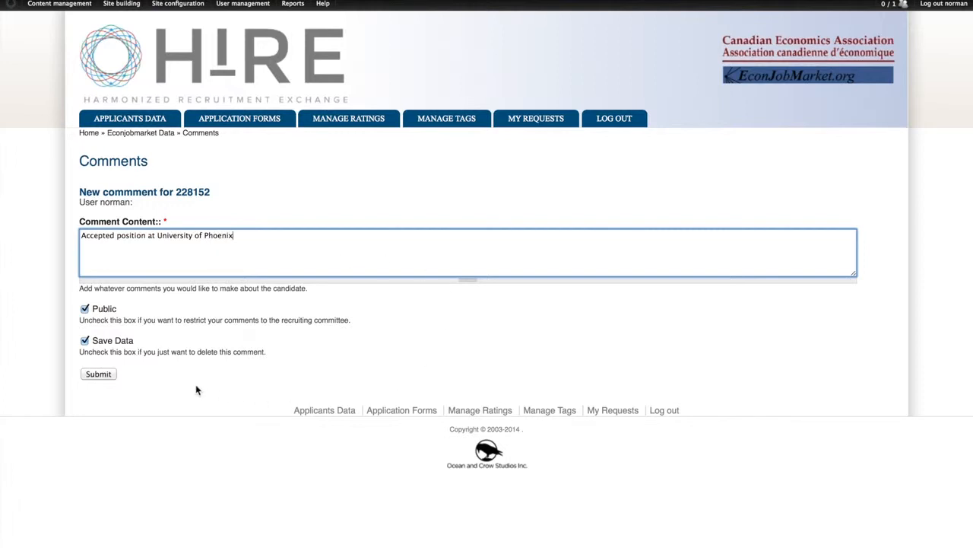
{"action": "left_click", "coordinate": [106, 374]}
{"action": "left_click", "coordinate": [514, 120]}
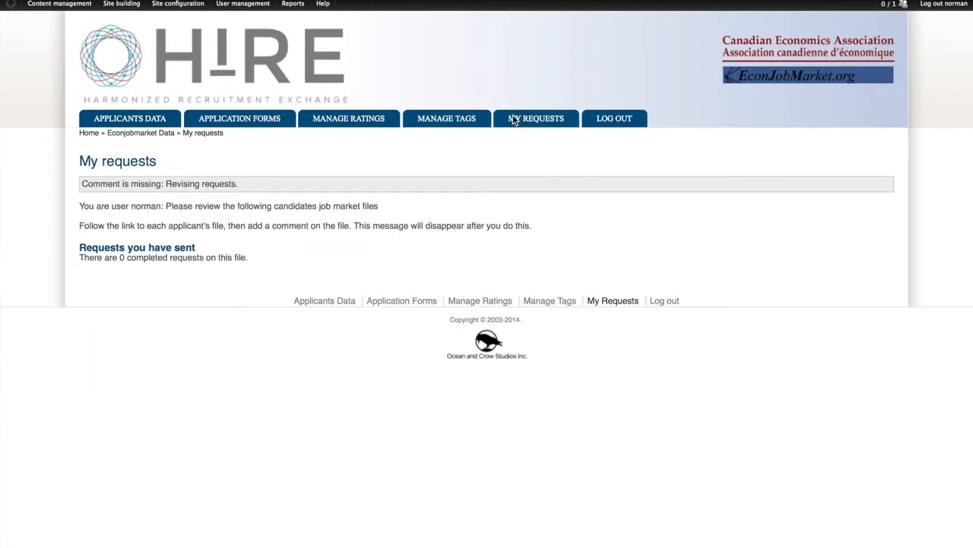